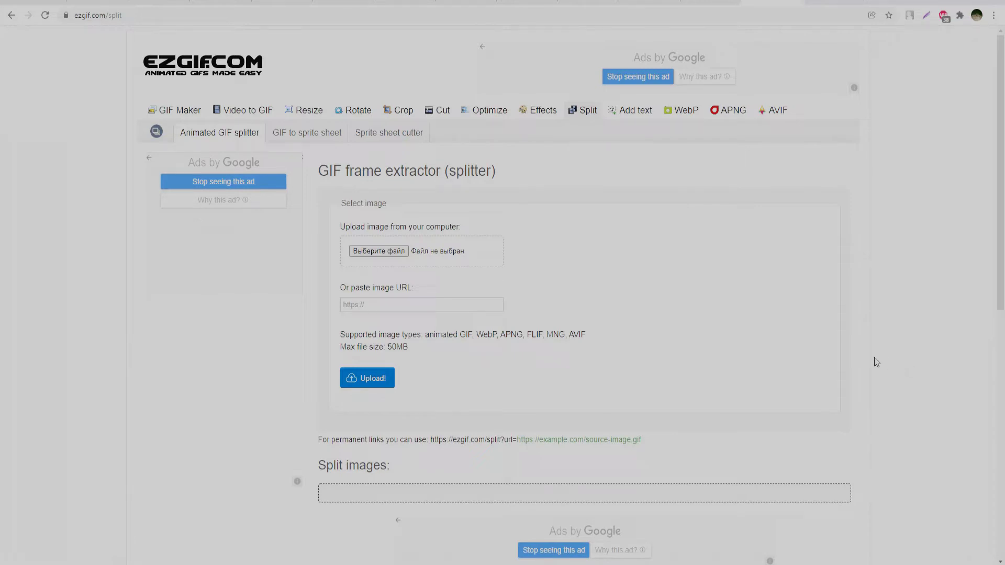
# - Upload the snowfall GIF to ezgif, split it into PNG frames, and download the ZIP
pyautogui.click(444, 260)
pyautogui.click(380, 386)
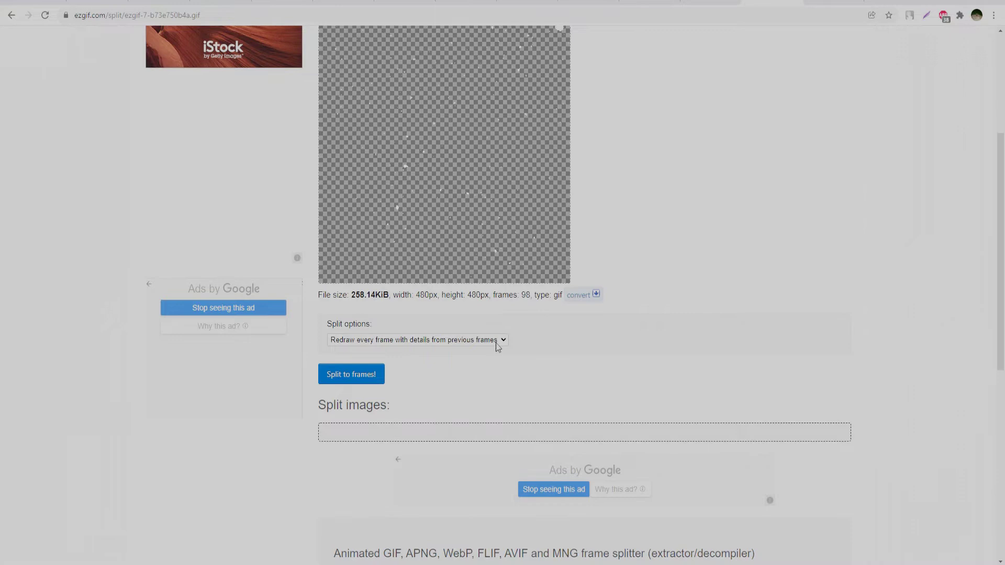
pyautogui.click(496, 341)
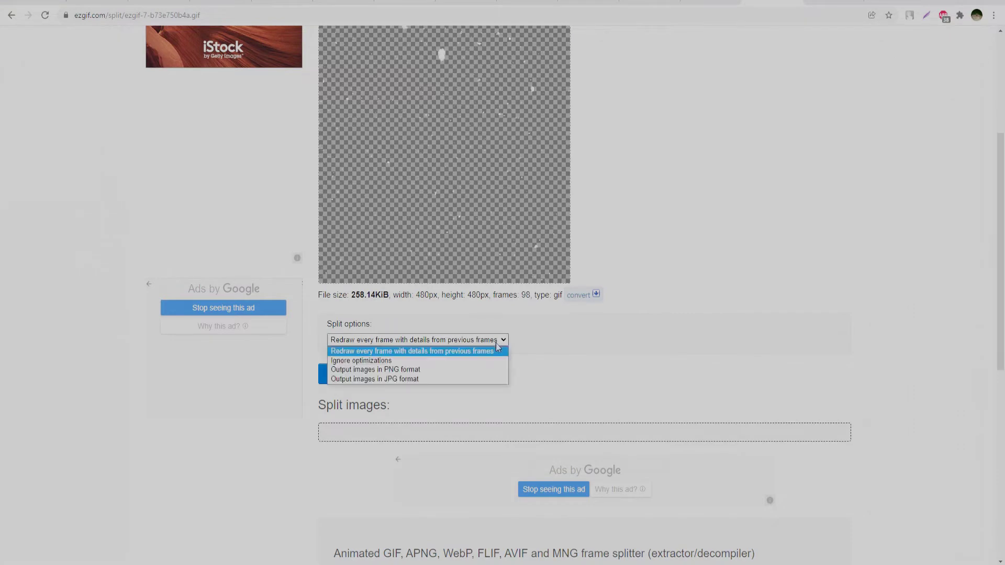
pyautogui.click(432, 370)
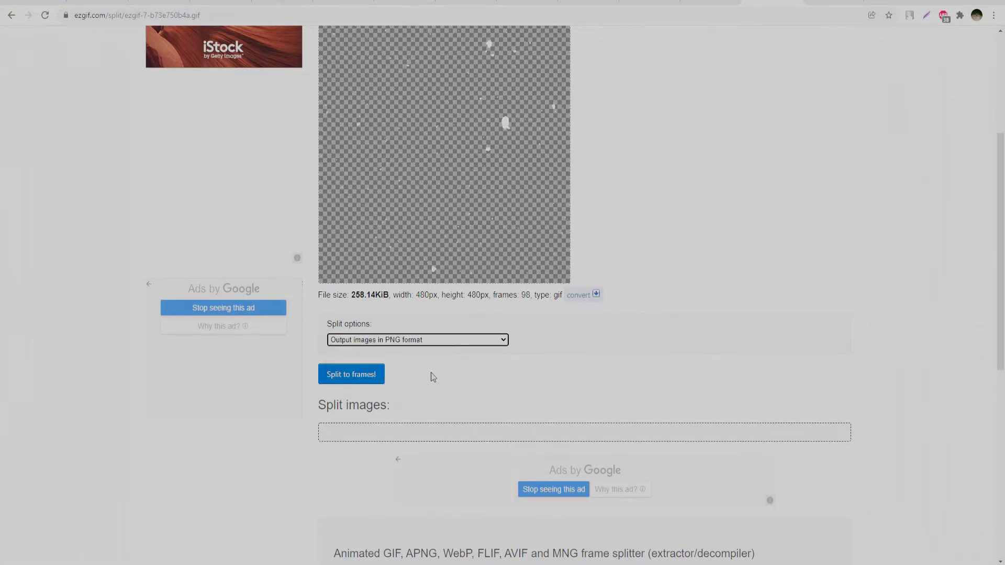
pyautogui.click(369, 376)
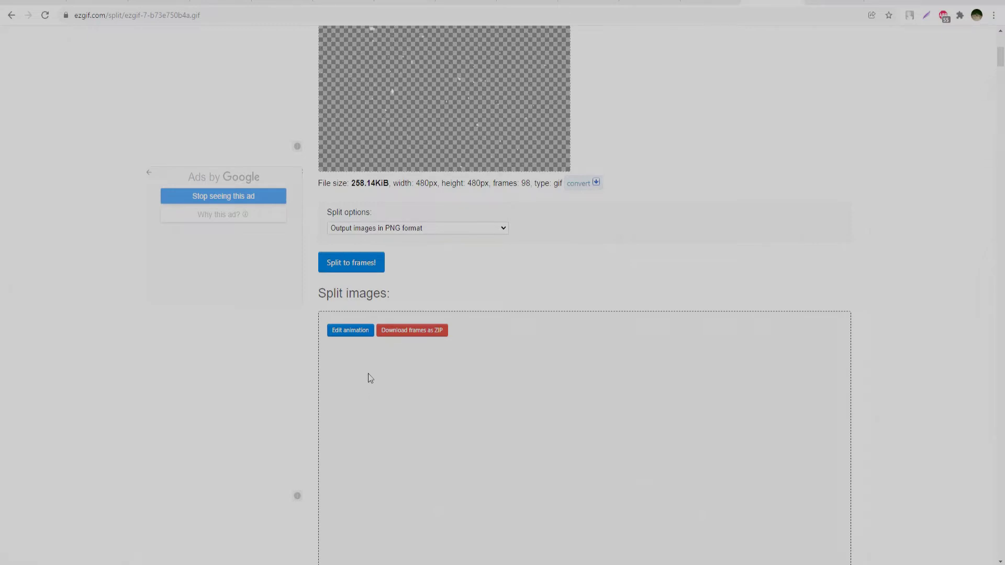
pyautogui.click(412, 331)
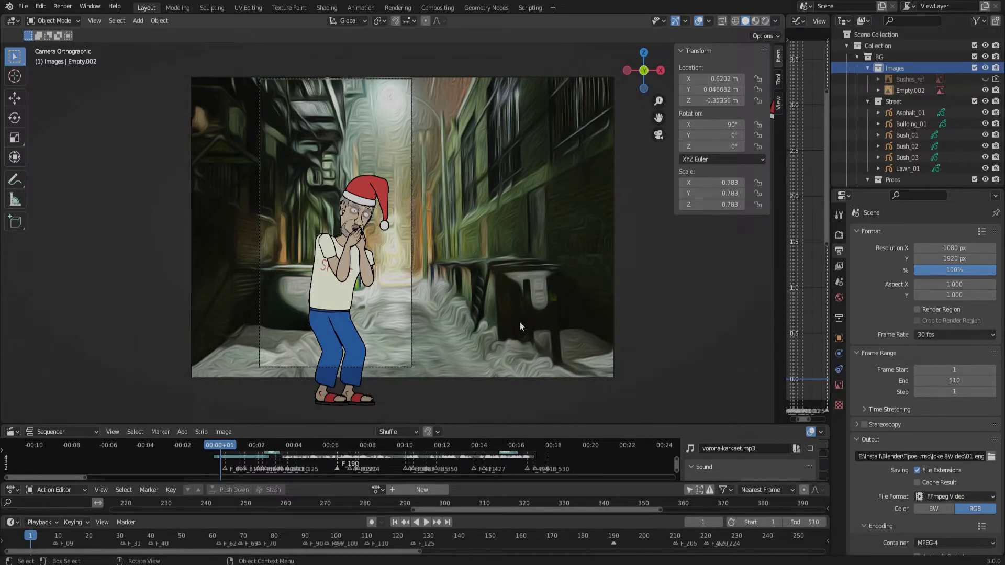
# - Search add-ons for 'images', enable Import-Export: Import Images as Planes, and save preferences
pyautogui.click(40, 7)
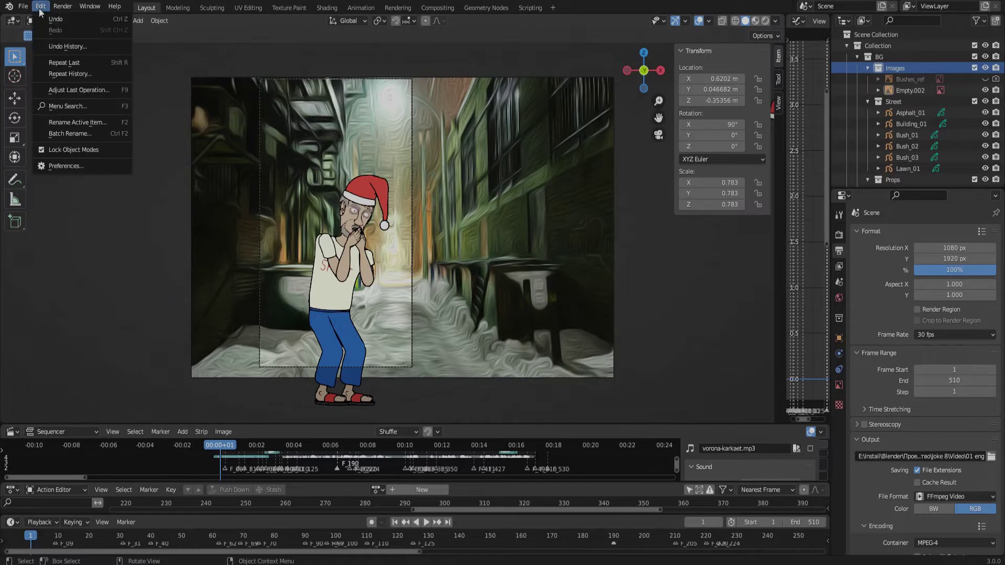
pyautogui.click(75, 167)
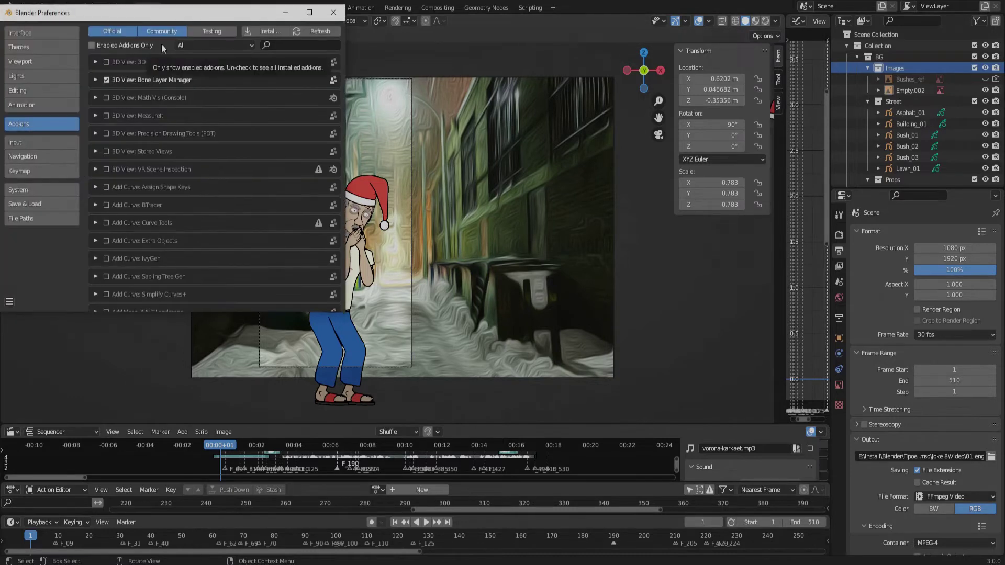
pyautogui.click(279, 49)
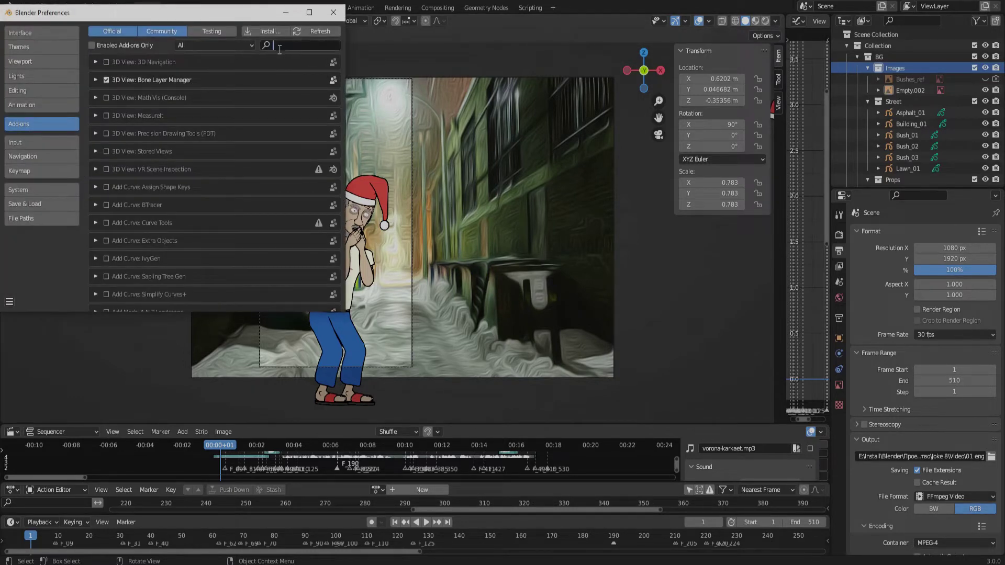
pyautogui.write('images')
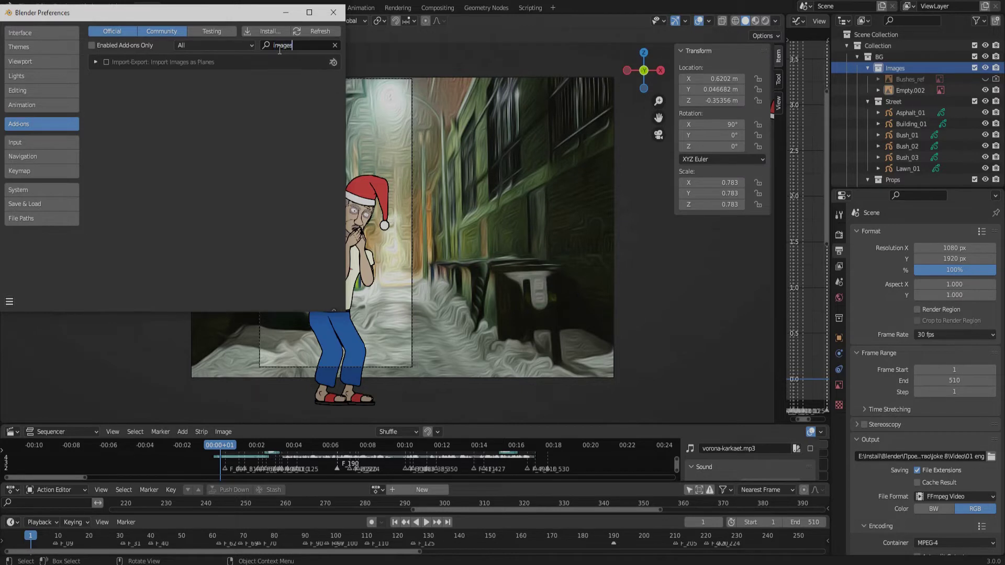
pyautogui.press('Return')
pyautogui.click(105, 62)
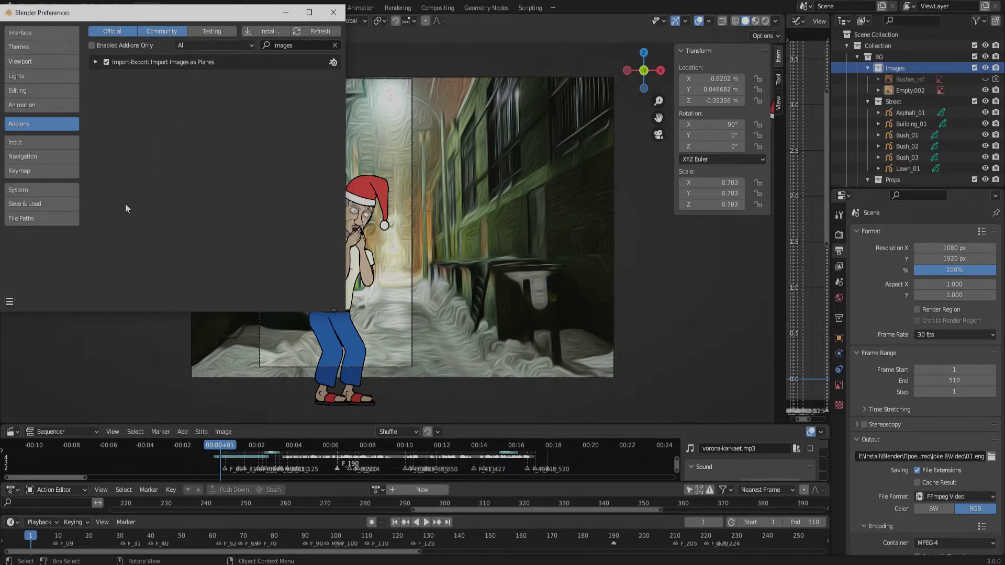
pyautogui.click(10, 301)
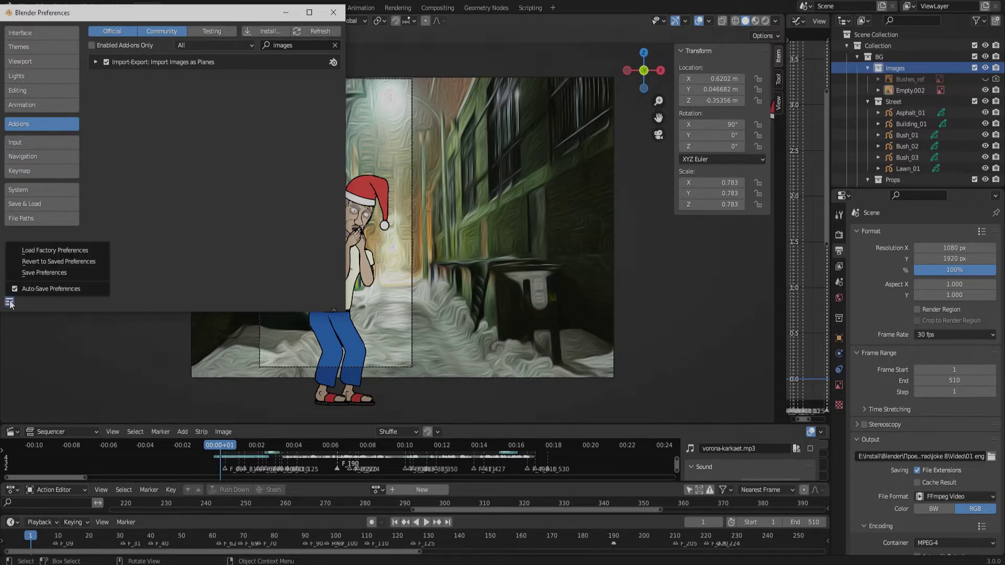
pyautogui.click(34, 273)
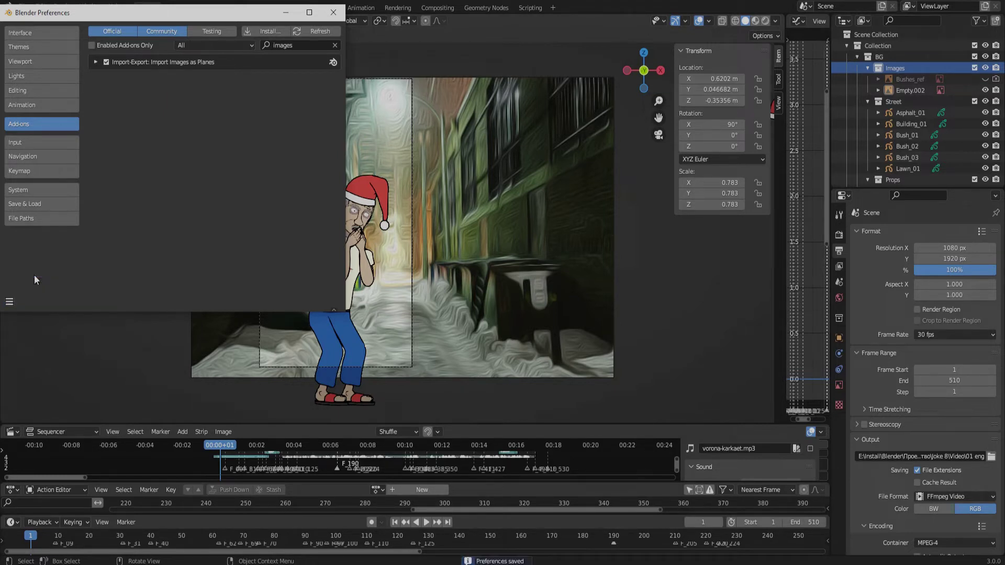
# - Import the Image 01 PNG frames as a shadeless plane with Animate Image Sequences on
pyautogui.click(331, 18)
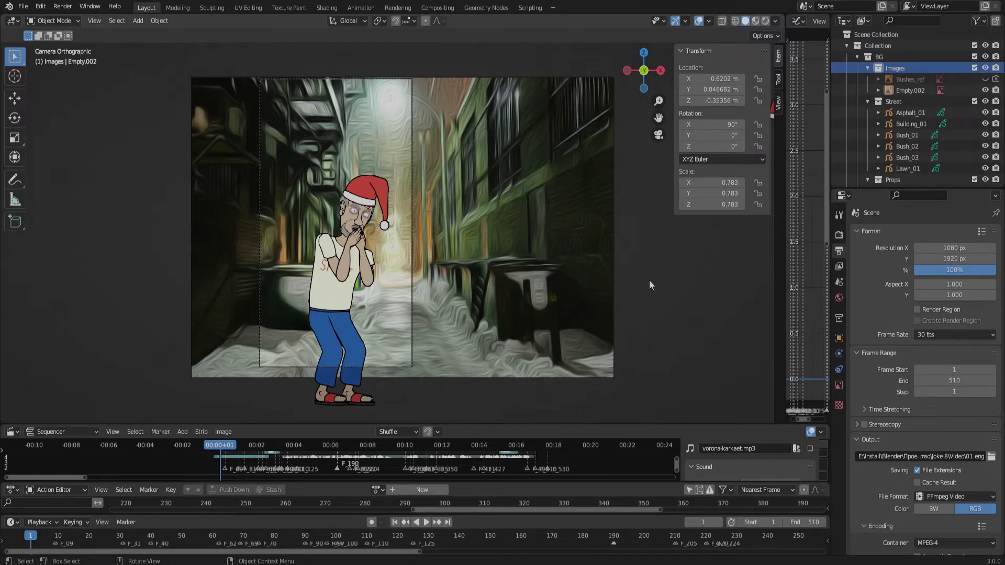
pyautogui.hotkey('shift', 'a')
pyautogui.moveTo(649, 280)
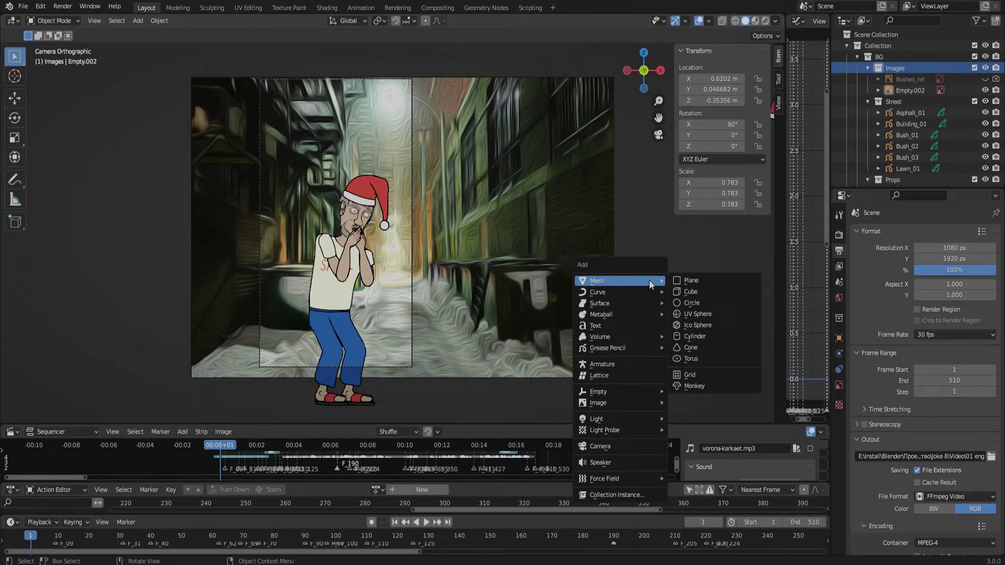
pyautogui.moveTo(630, 407)
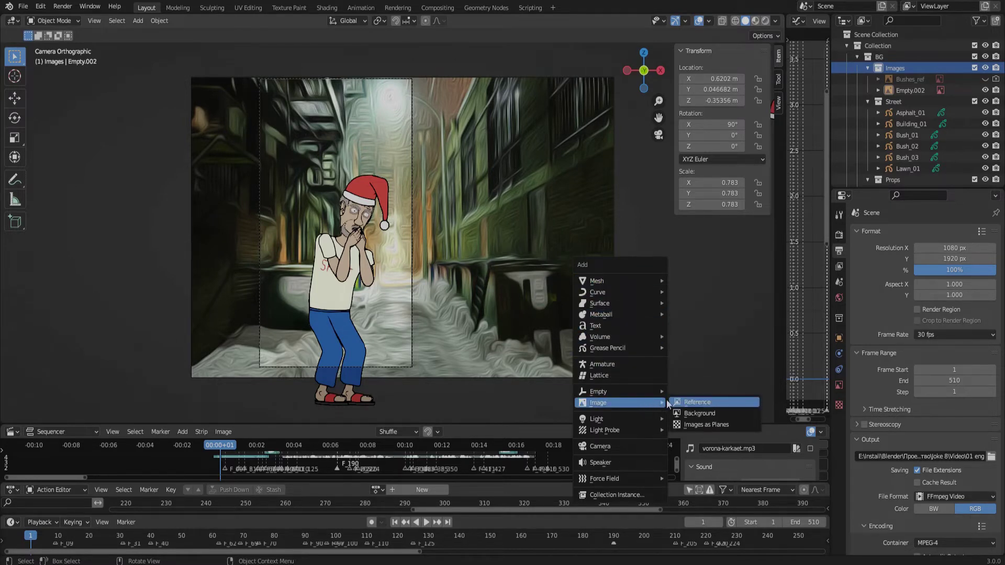
pyautogui.click(702, 425)
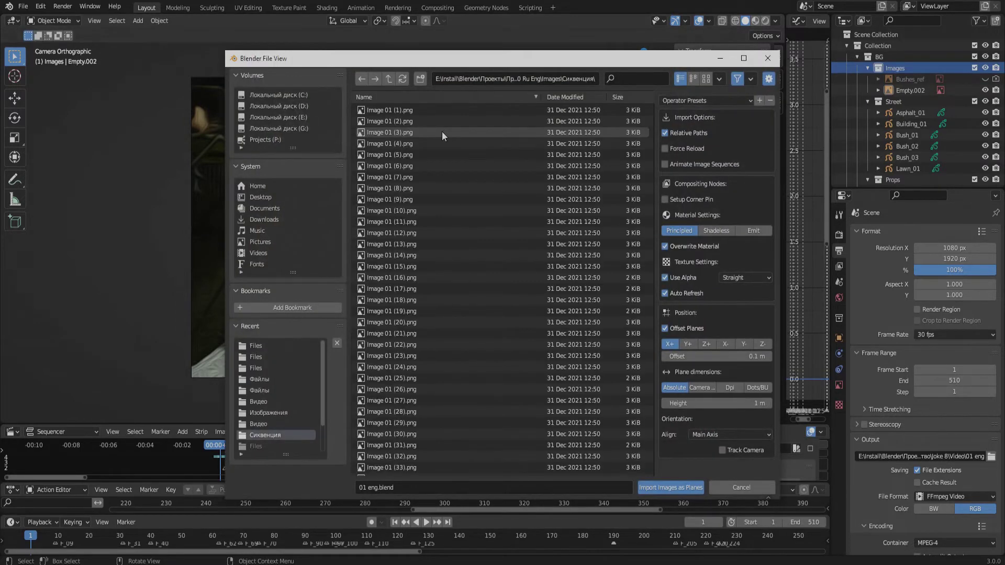
pyautogui.click(410, 111)
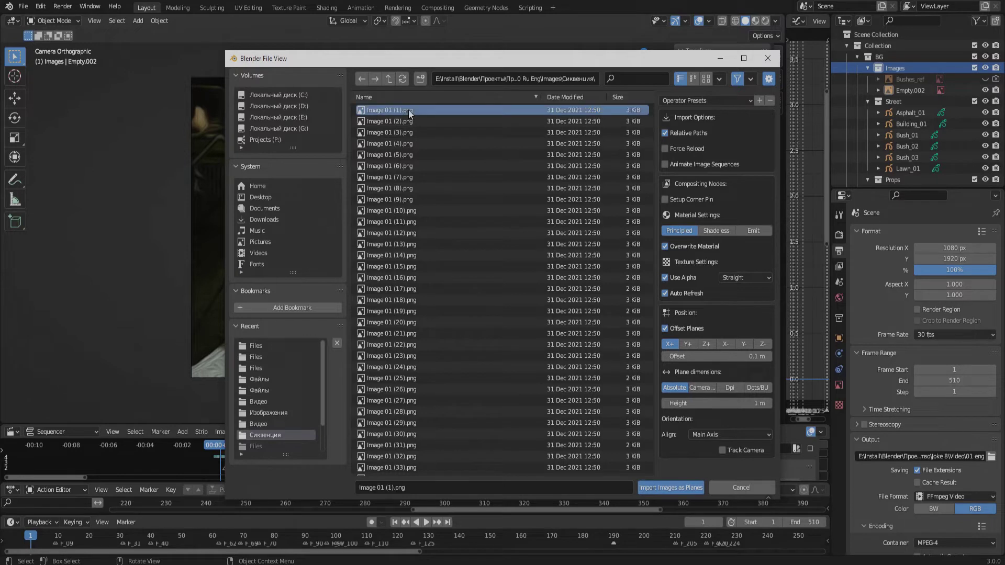
pyautogui.click(666, 165)
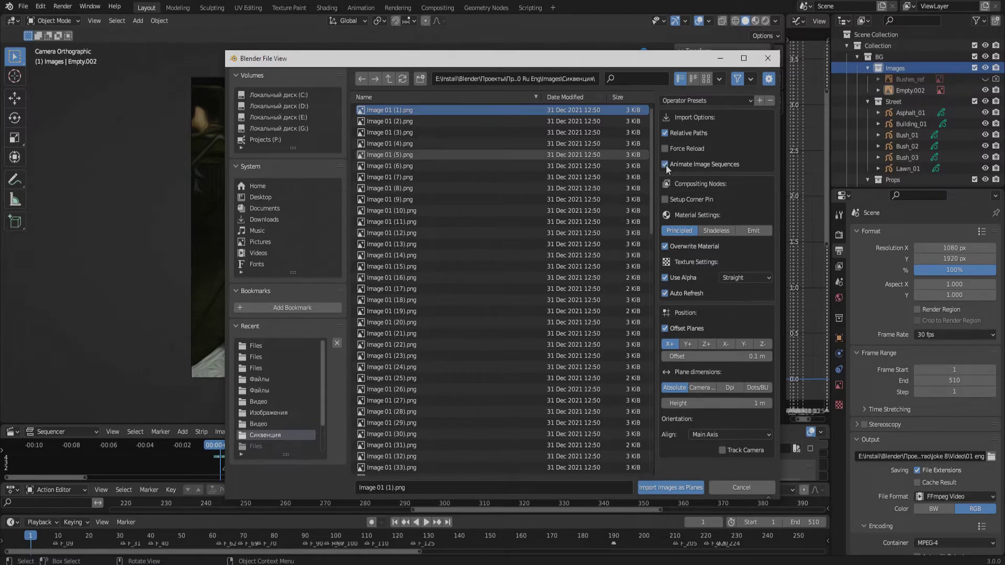
pyautogui.click(714, 231)
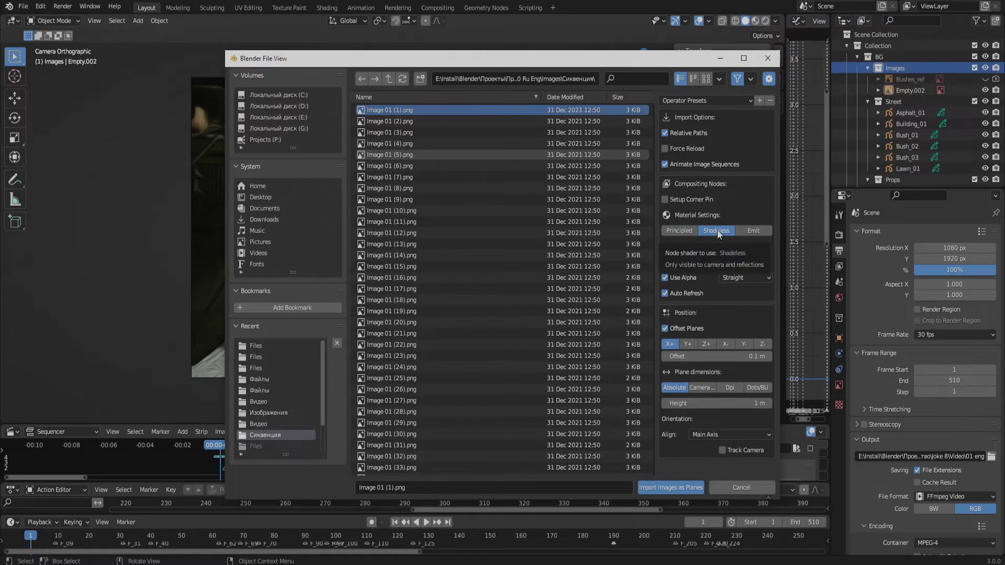
pyautogui.click(678, 488)
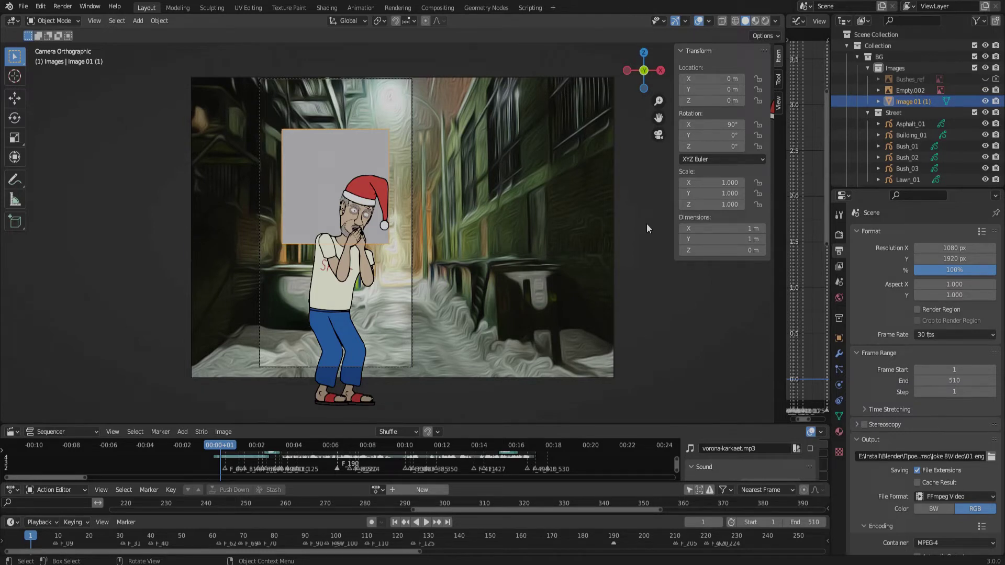
# - Switch the 3D viewport shading to Rendered
pyautogui.click(764, 21)
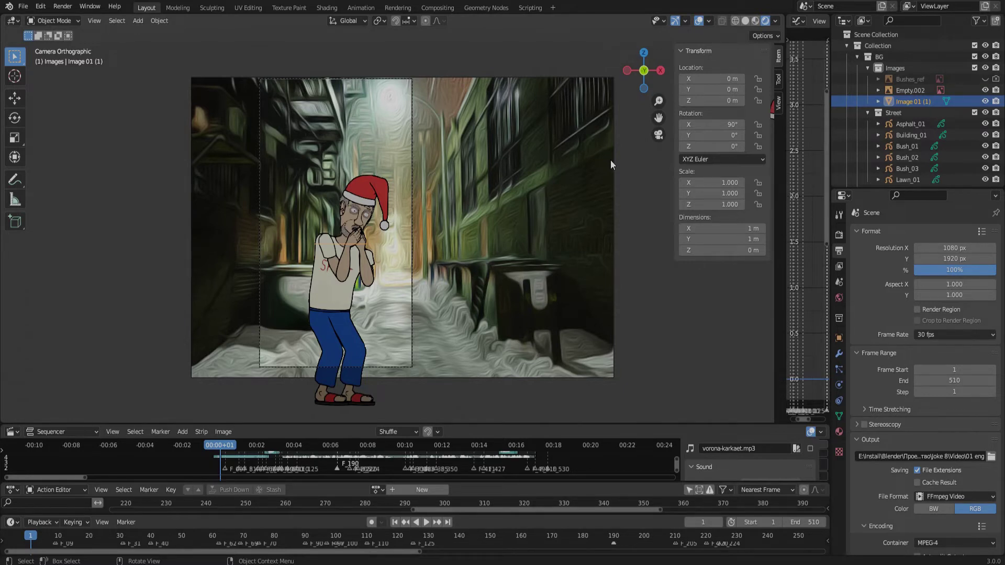
# - Set the material's Fac image texture source to Image Sequence
pyautogui.click(840, 433)
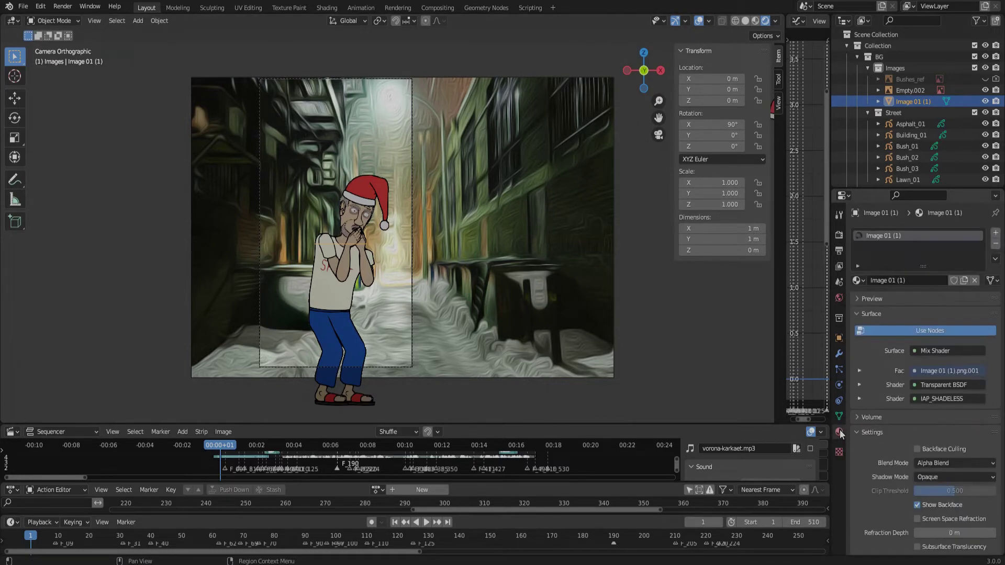
pyautogui.click(859, 370)
pyautogui.click(941, 441)
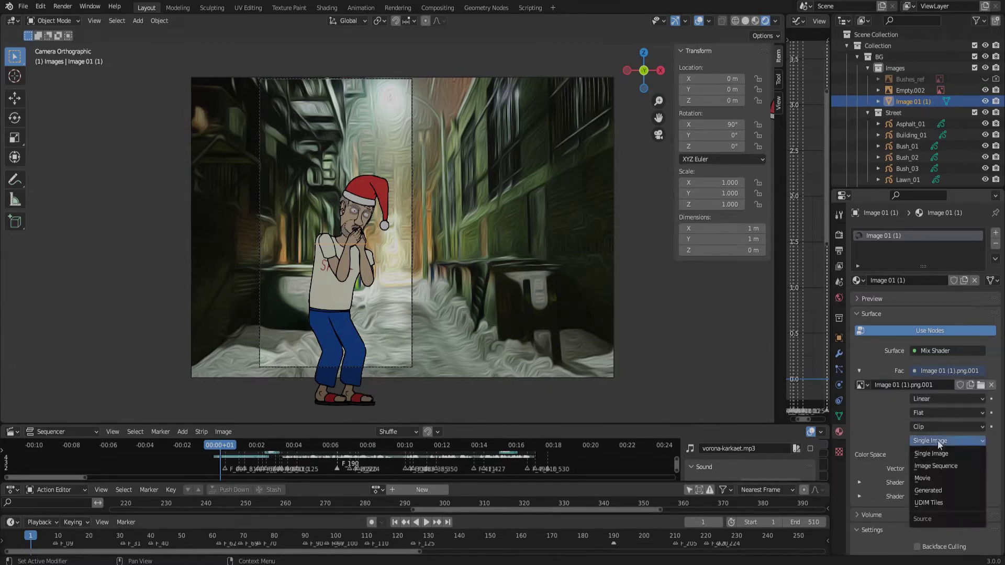
pyautogui.click(964, 467)
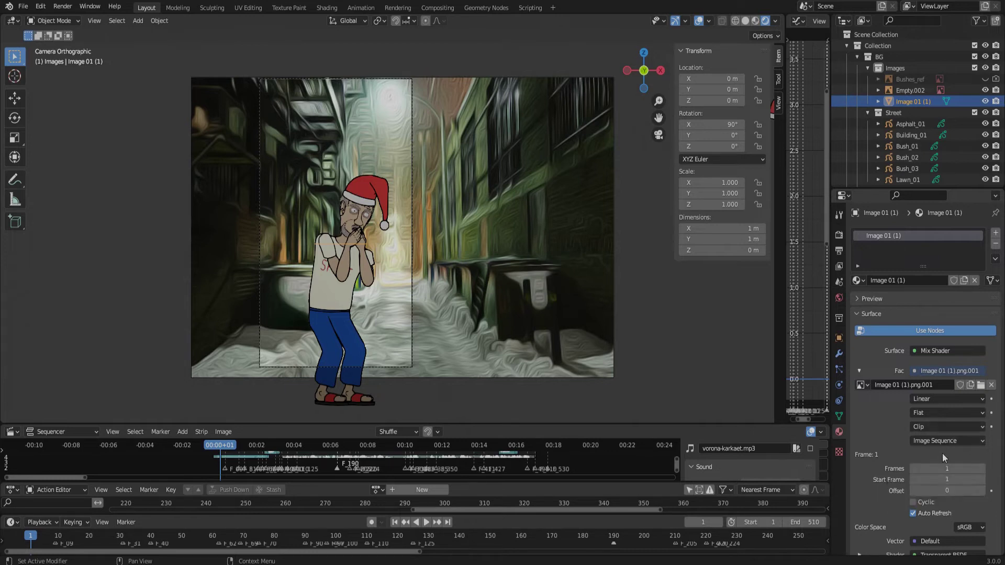
# - Give the sequence 98 frames, start frame 0, and turn on Cyclic
pyautogui.click(942, 466)
pyautogui.write('18')
pyautogui.press('Return')
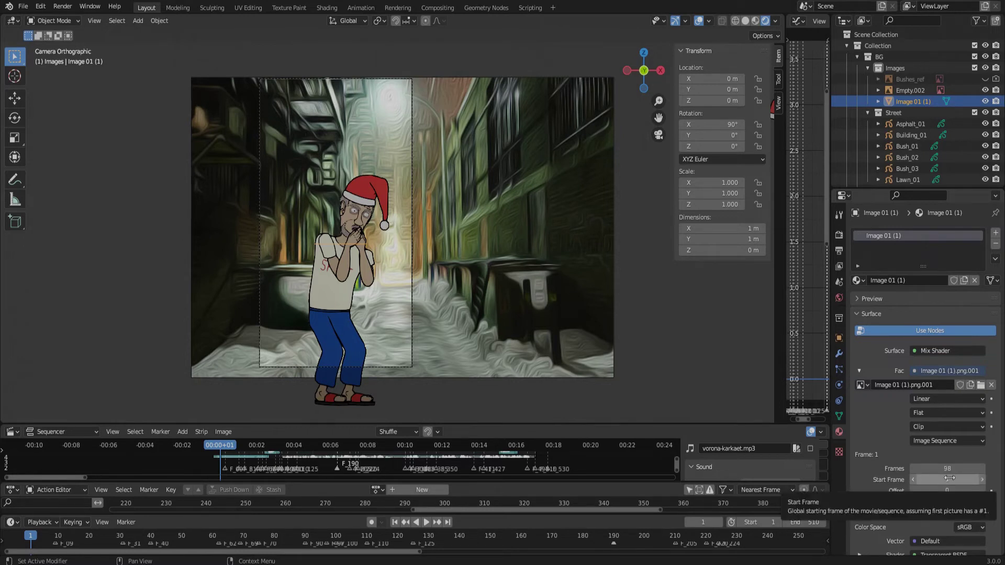
pyautogui.click(949, 478)
pyautogui.write('0')
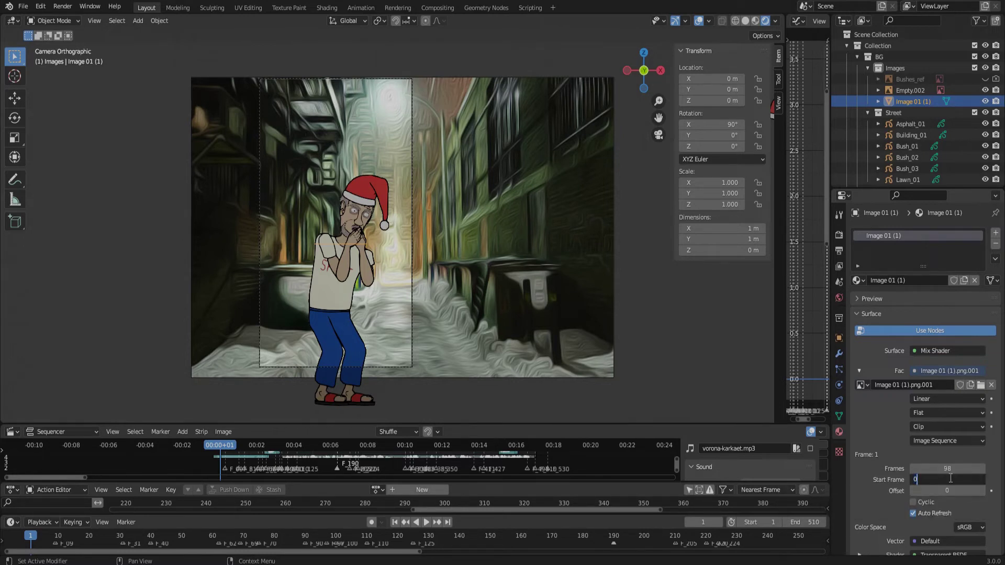
pyautogui.press('Return')
pyautogui.click(913, 502)
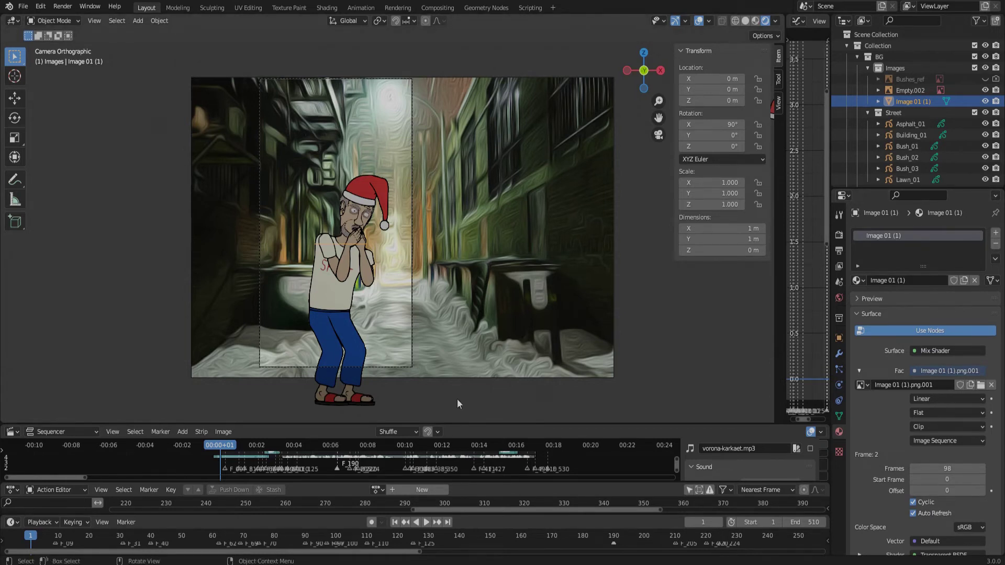
# - Collapse the Fac texture panel and set the material Blend Mode to Alpha Clip
pyautogui.click(858, 370)
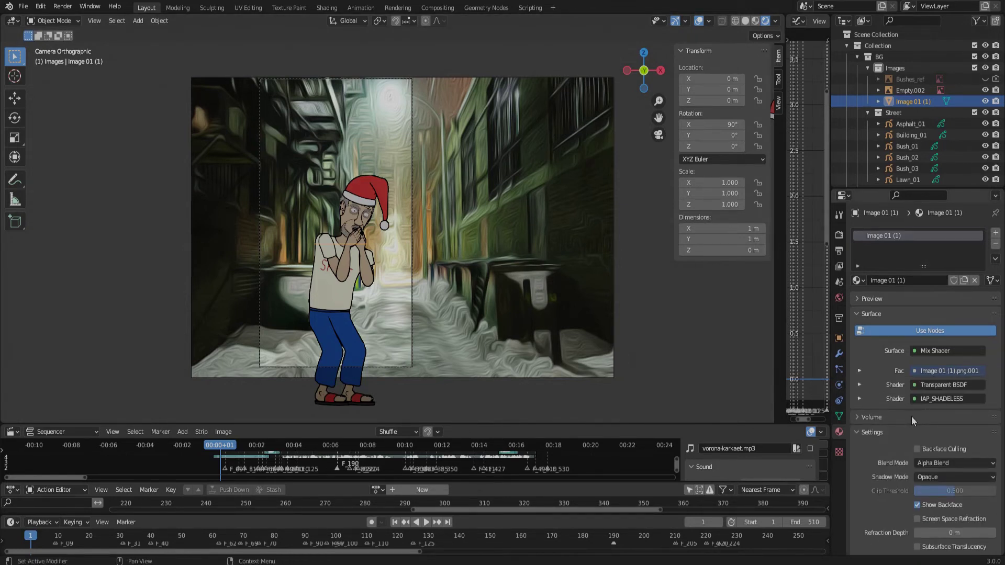
pyautogui.click(938, 464)
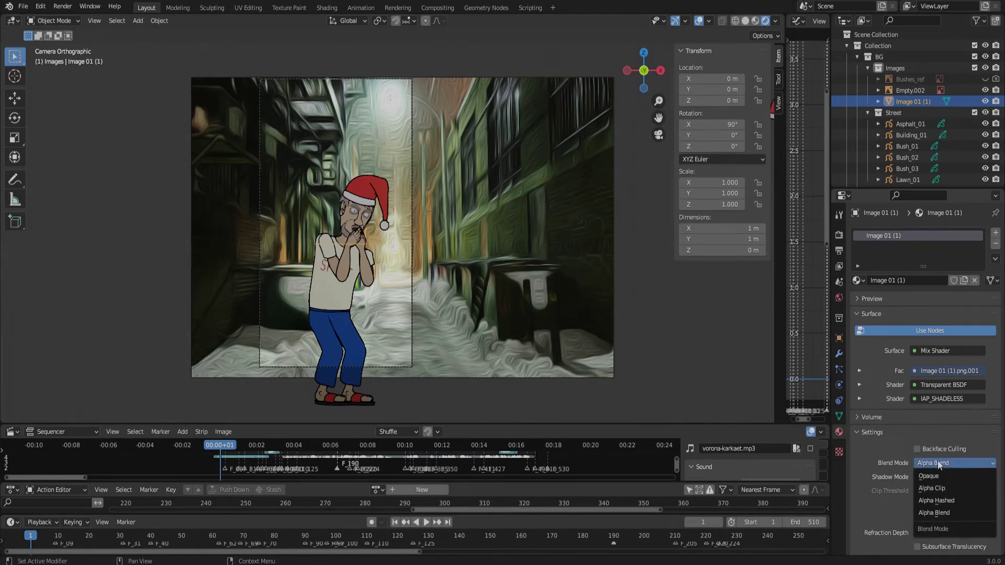
pyautogui.click(948, 488)
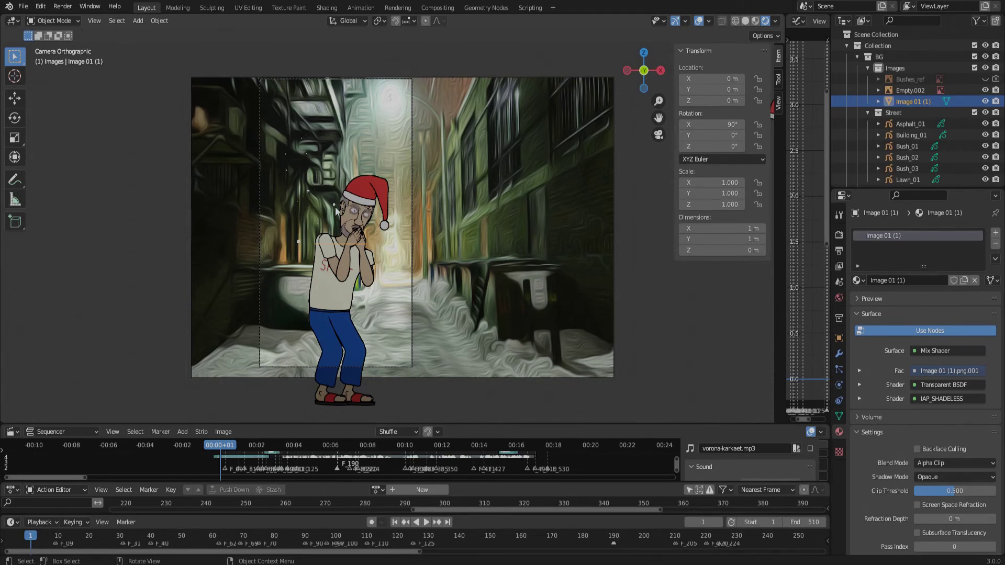
# - Scale the snow plane to 2.77 and lower it to about Z −0.3 m
pyautogui.press('s')
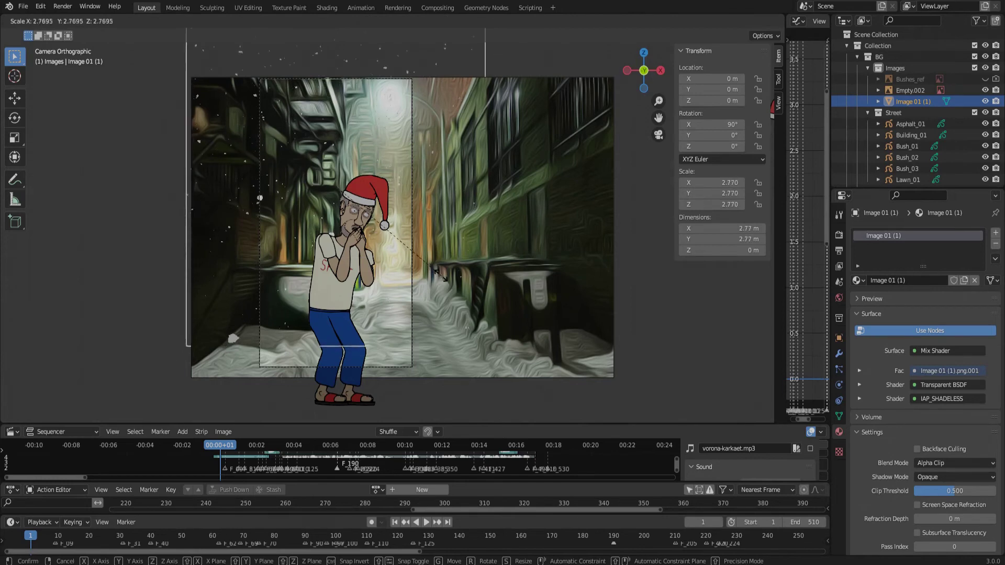
pyautogui.click(441, 279)
pyautogui.press('g')
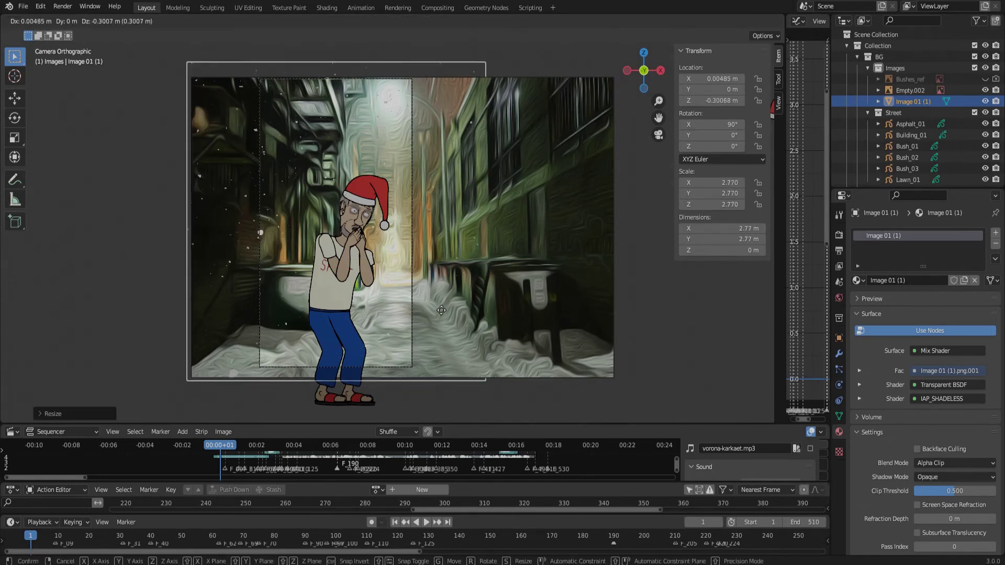
pyautogui.click(441, 314)
pyautogui.scroll(2, 563, 196)
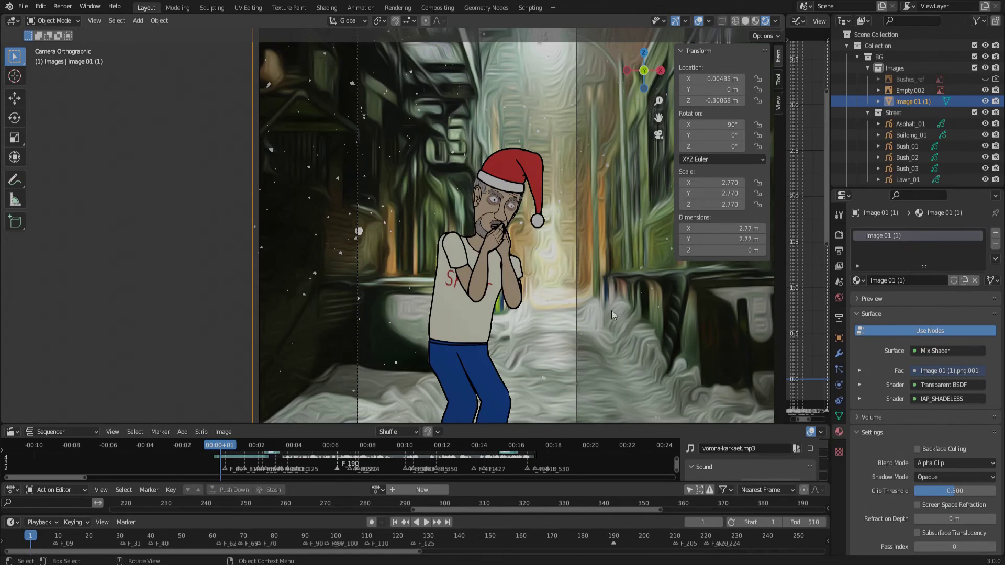
# - Play the animation and pause it at frame 496
pyautogui.click(425, 524)
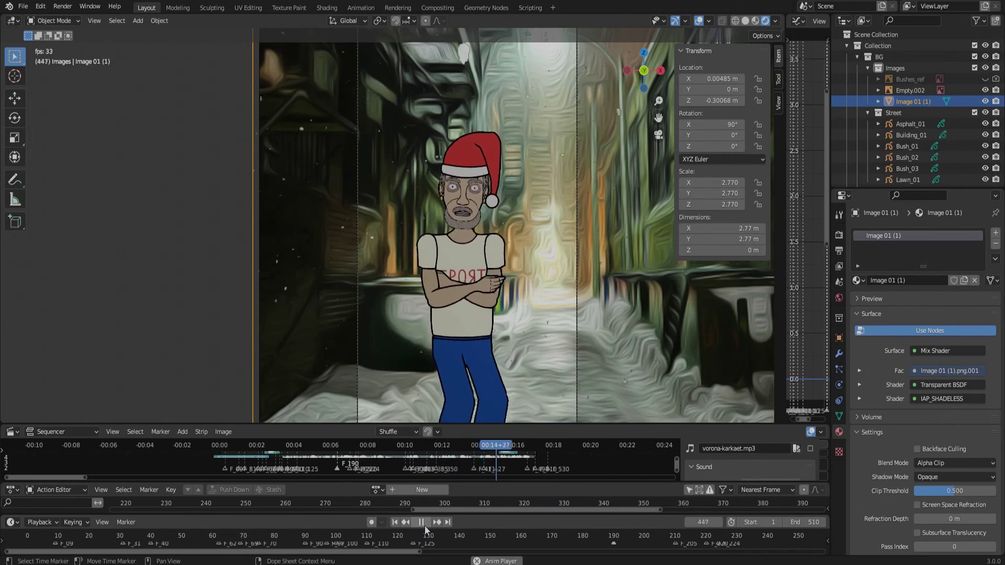
pyautogui.click(422, 522)
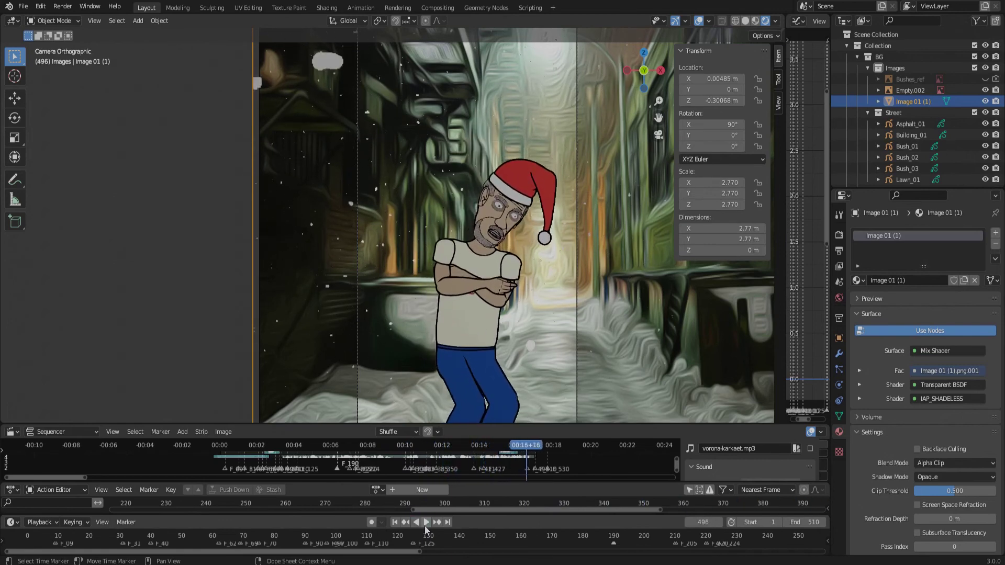